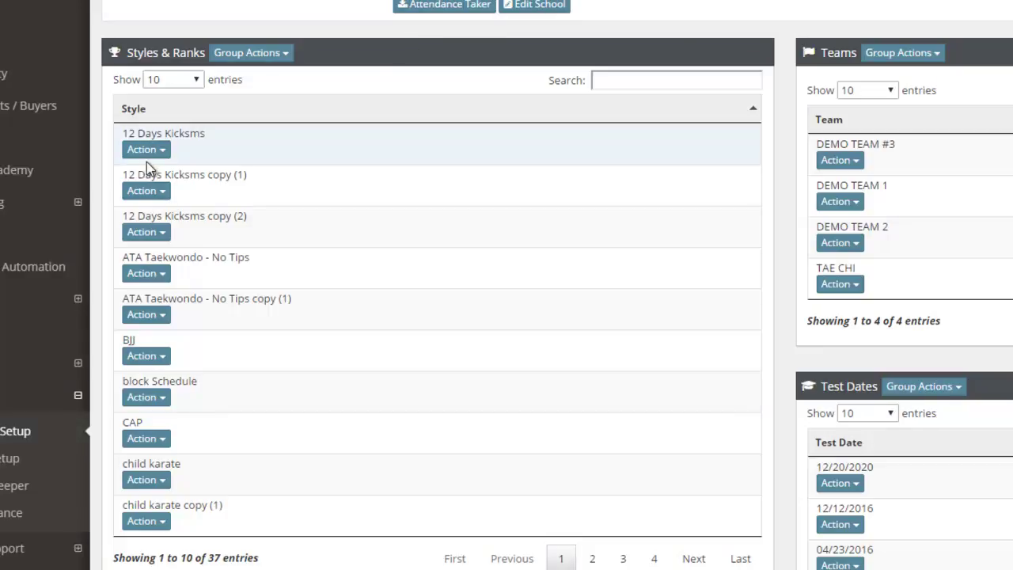
# Step: Open the ATA Taekwondo - No Tips style's actions and highlight 'No Tips' in its name
pyautogui.click(158, 273)
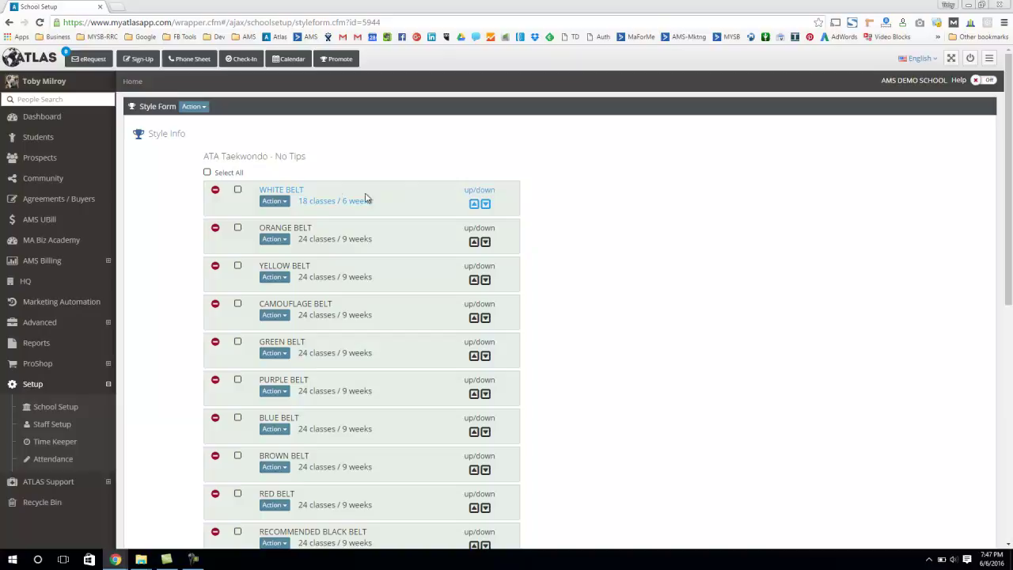
pyautogui.moveTo(272, 155); pyautogui.dragTo(361, 169)
pyautogui.click(333, 158)
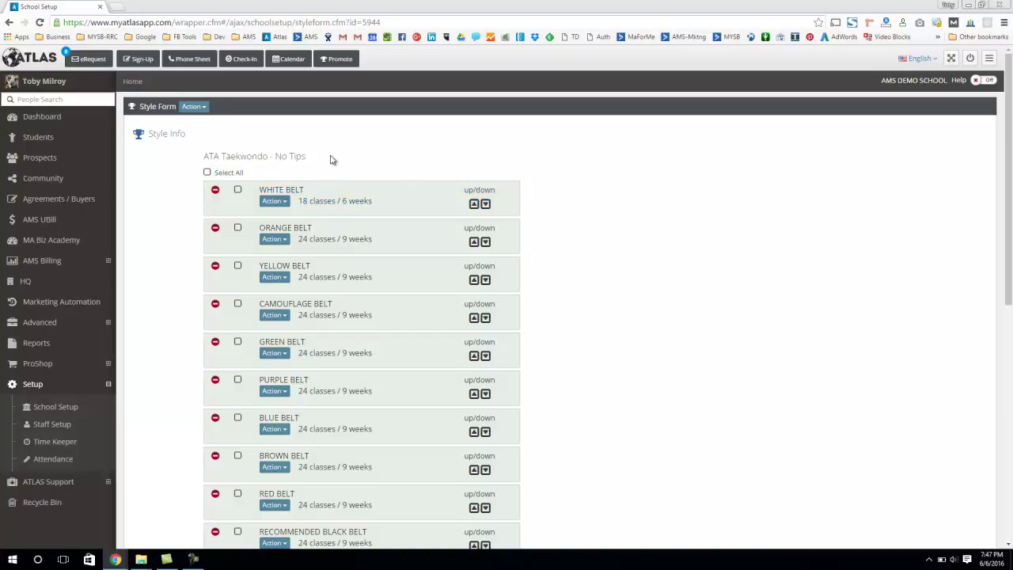
pyautogui.moveTo(276, 156); pyautogui.dragTo(340, 162)
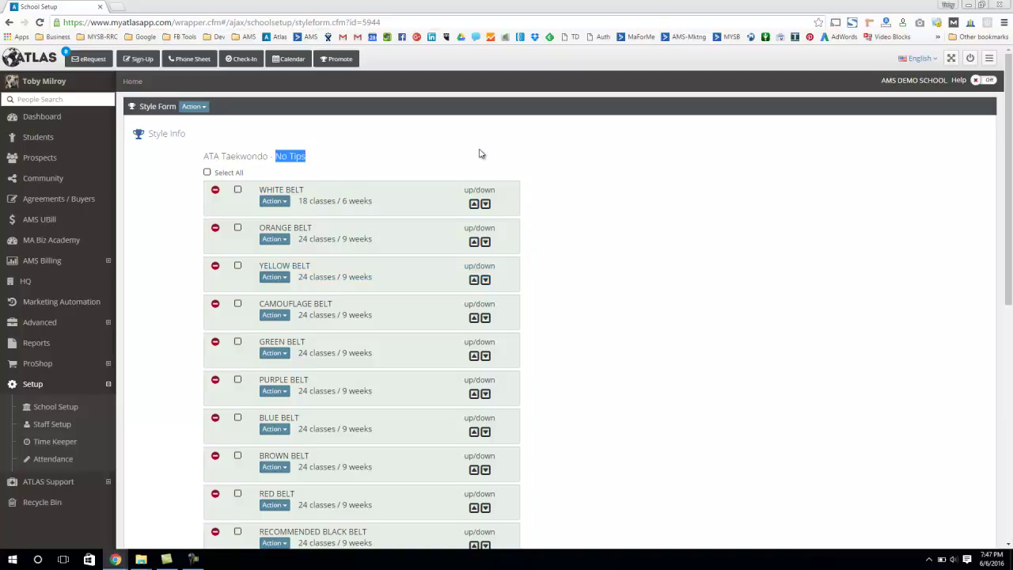
pyautogui.moveTo(332, 198)
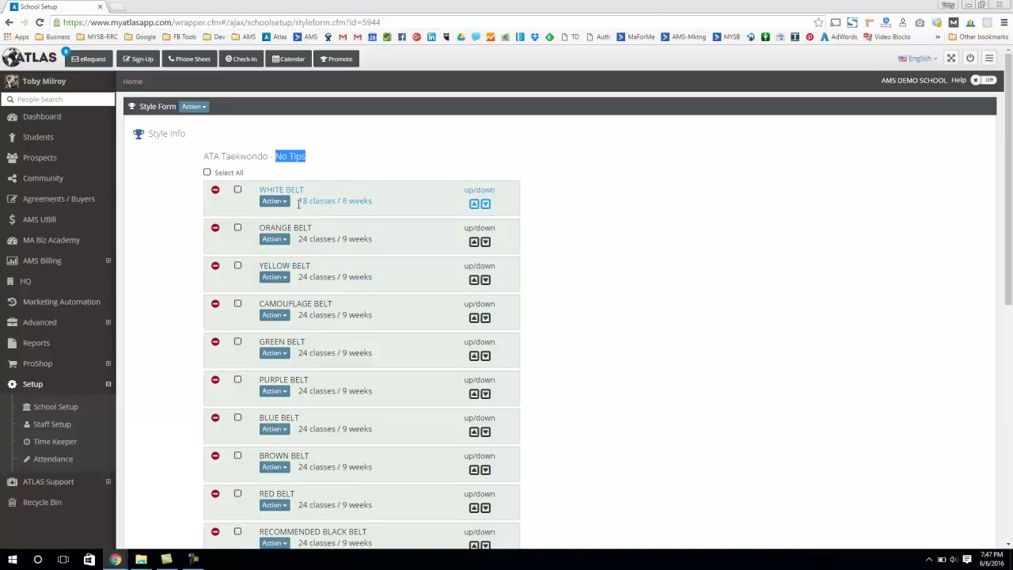
# Step: Highlight the White Belt's requirements of 18 classes and 6 weeks
pyautogui.click(351, 177)
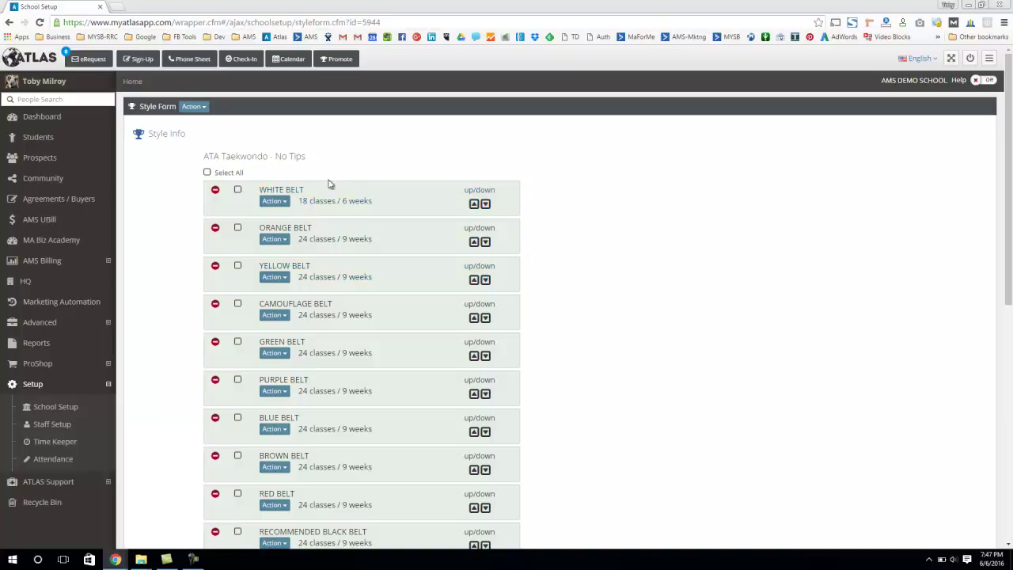
pyautogui.moveTo(299, 201); pyautogui.dragTo(338, 201)
pyautogui.click(331, 166)
pyautogui.moveTo(373, 201); pyautogui.dragTo(342, 201)
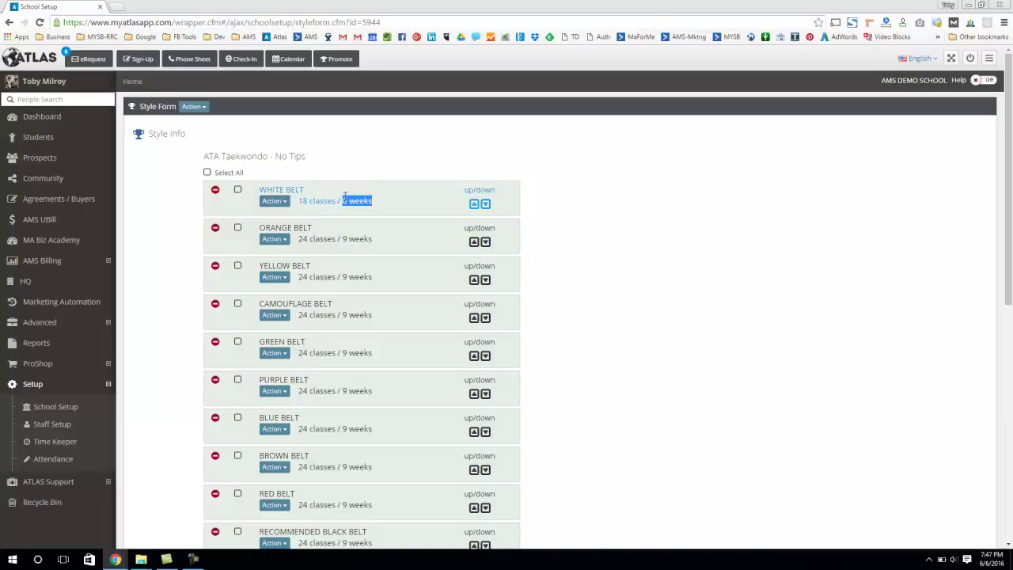
pyautogui.click(362, 167)
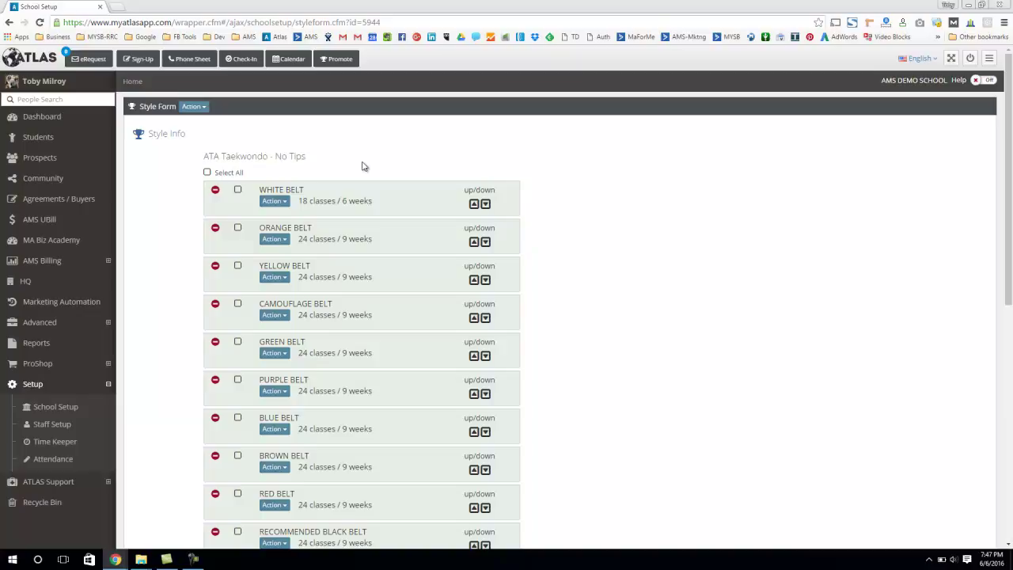
# Step: Scroll through the remaining belt ranks, then glance at the White Belt rank's options
pyautogui.scroll(-4, 372, 174)
pyautogui.scroll(-1, 375, 192)
pyautogui.scroll(-1, 368, 219)
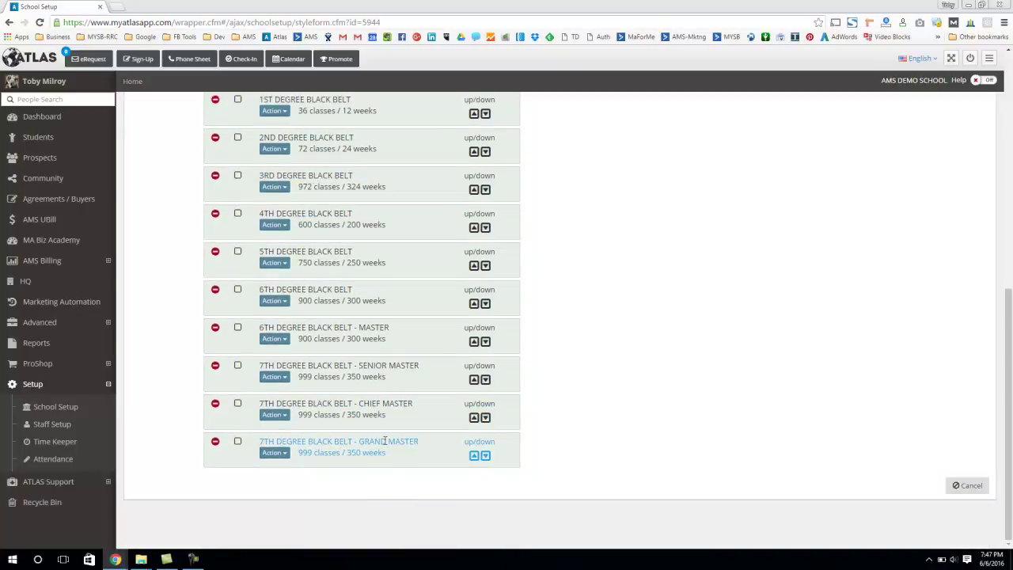
pyautogui.scroll(6, 385, 440)
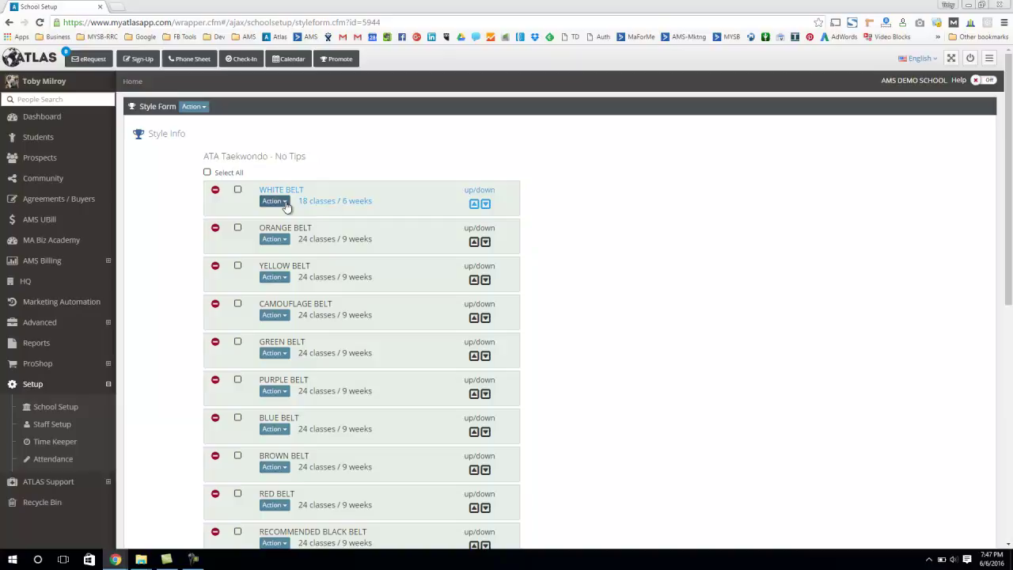
pyautogui.click(275, 201)
pyautogui.click(373, 169)
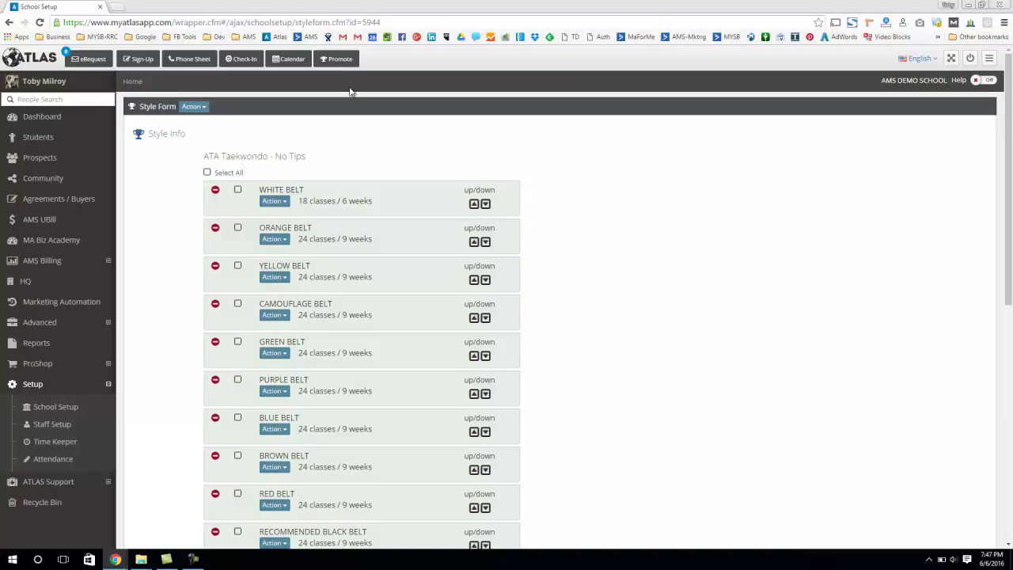
# Step: Open Promote and filter students by test eligibility for 06/10/2016
pyautogui.click(339, 60)
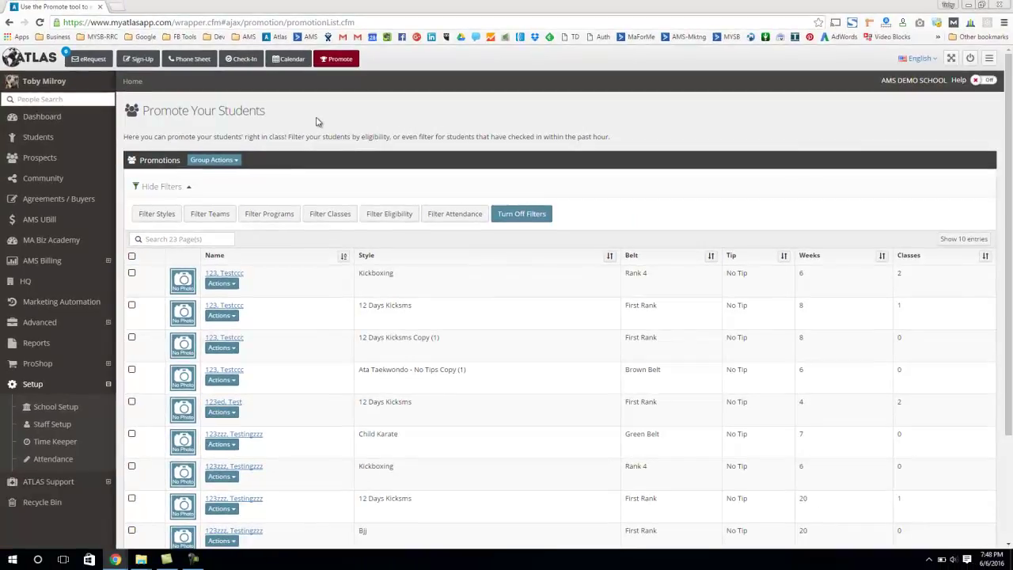
pyautogui.click(387, 217)
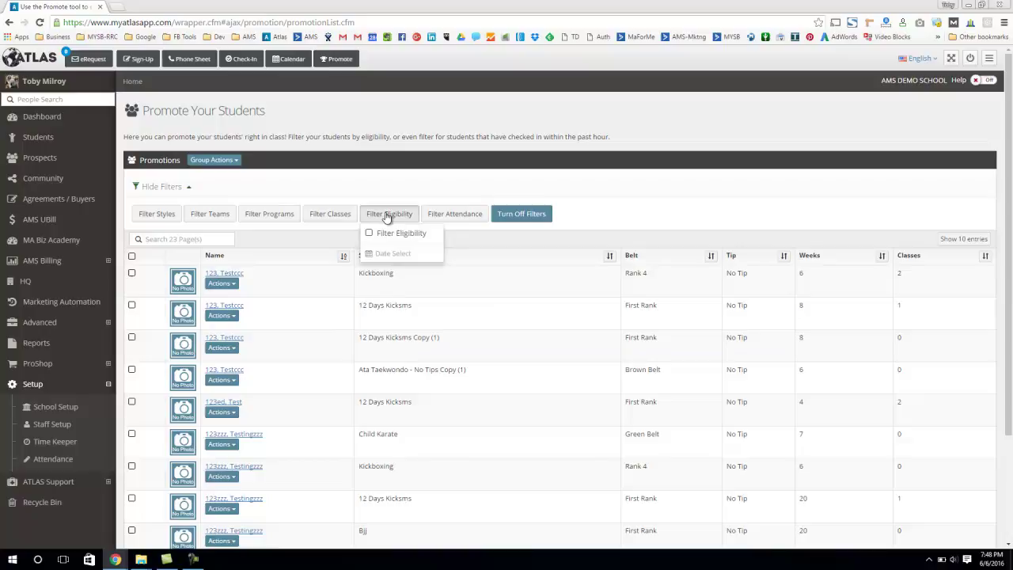
pyautogui.click(371, 232)
pyautogui.click(380, 252)
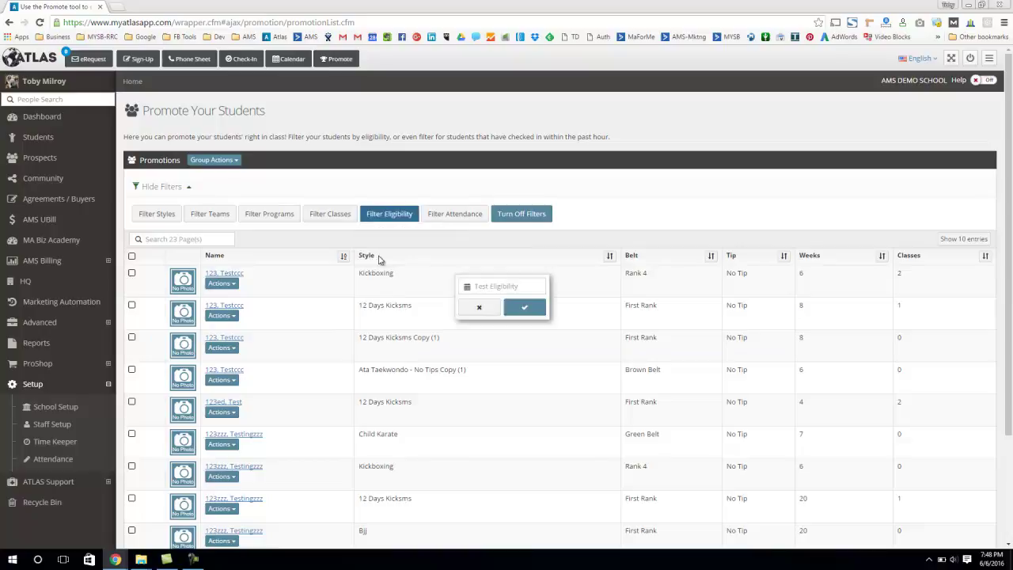
pyautogui.click(504, 286)
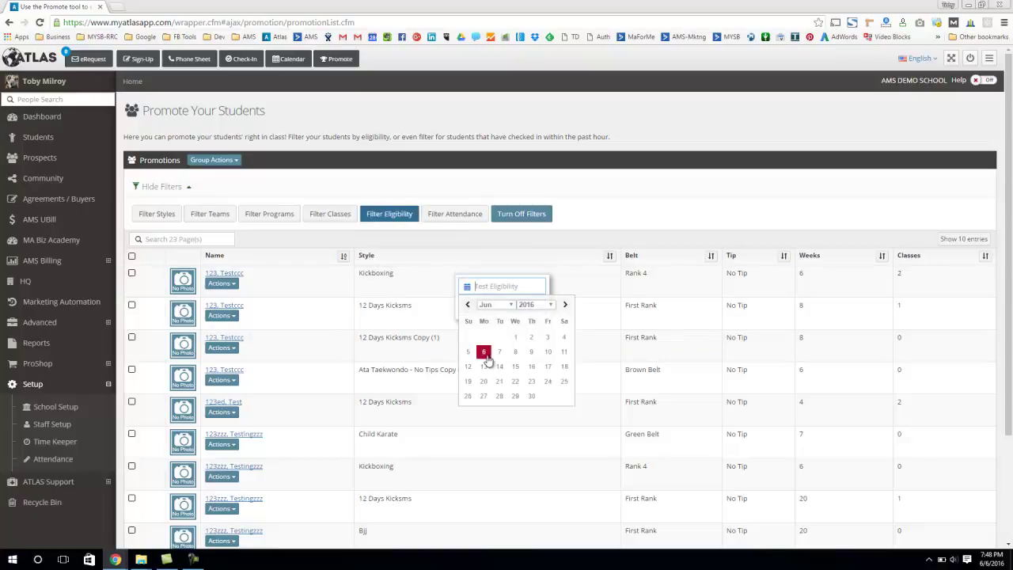
pyautogui.click(548, 355)
pyautogui.click(526, 309)
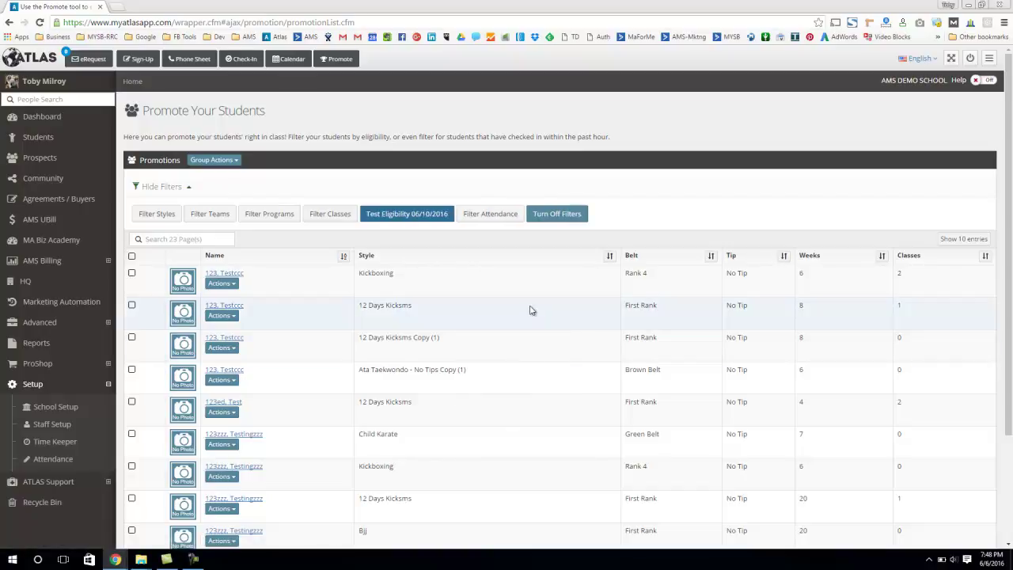
pyautogui.scroll(-3, 309, 309)
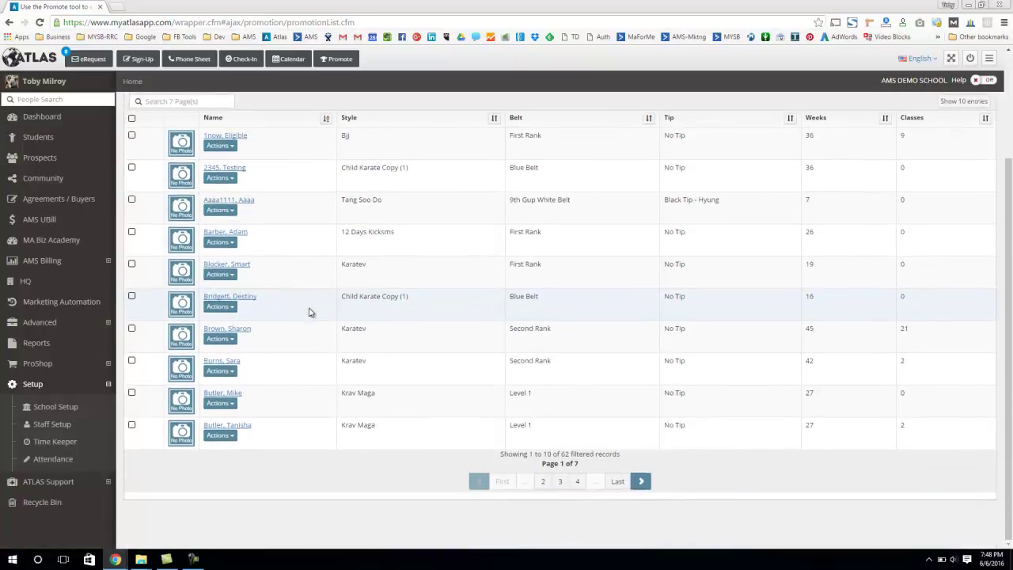
pyautogui.scroll(3, 308, 308)
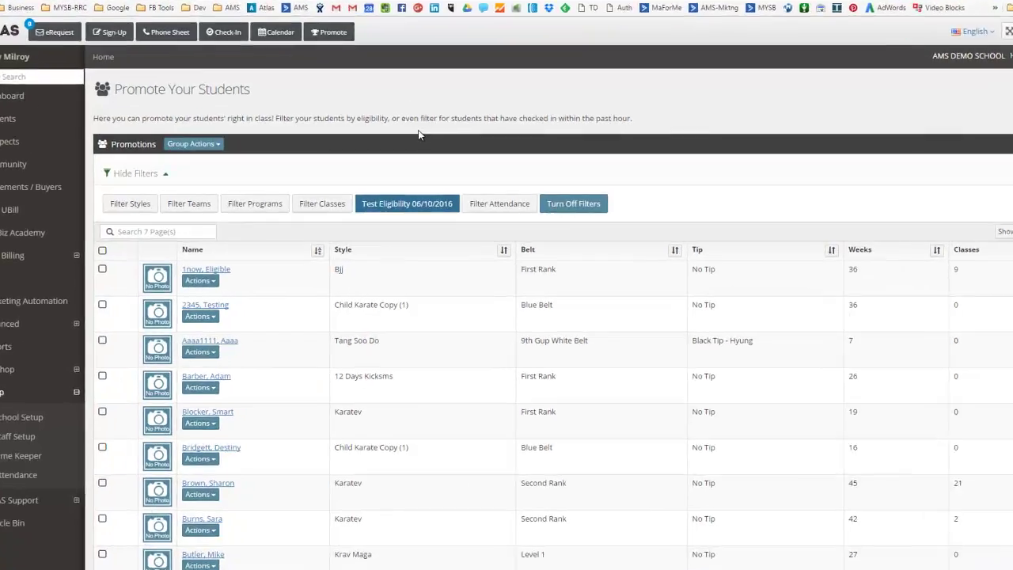
pyautogui.scroll(1, 354, 401)
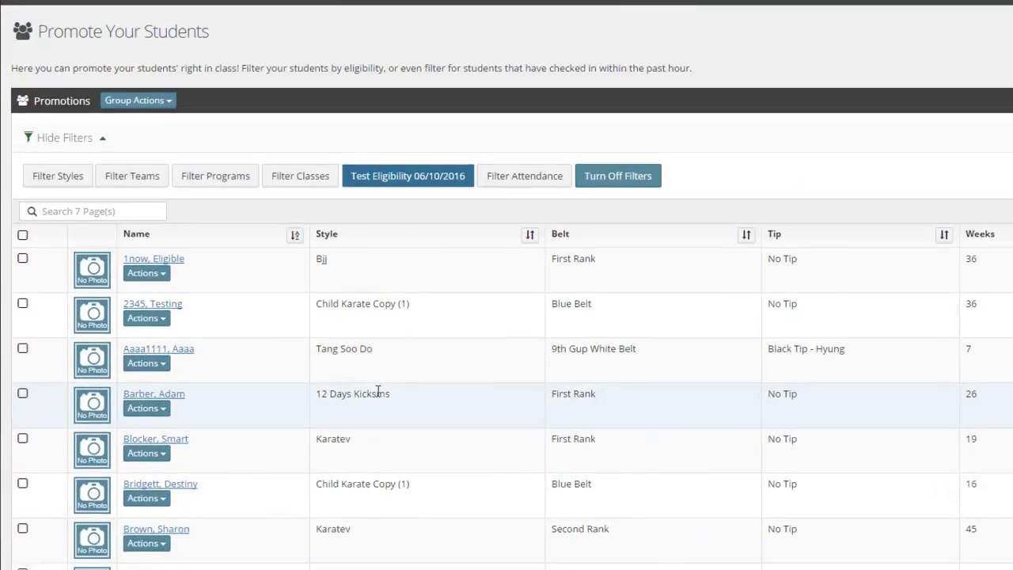
pyautogui.click(155, 106)
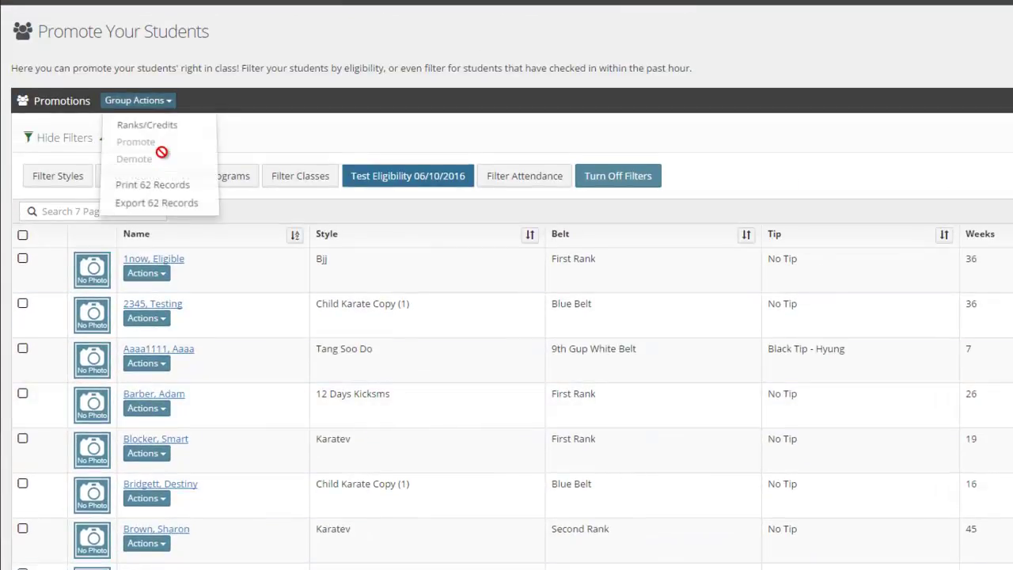
pyautogui.click(433, 93)
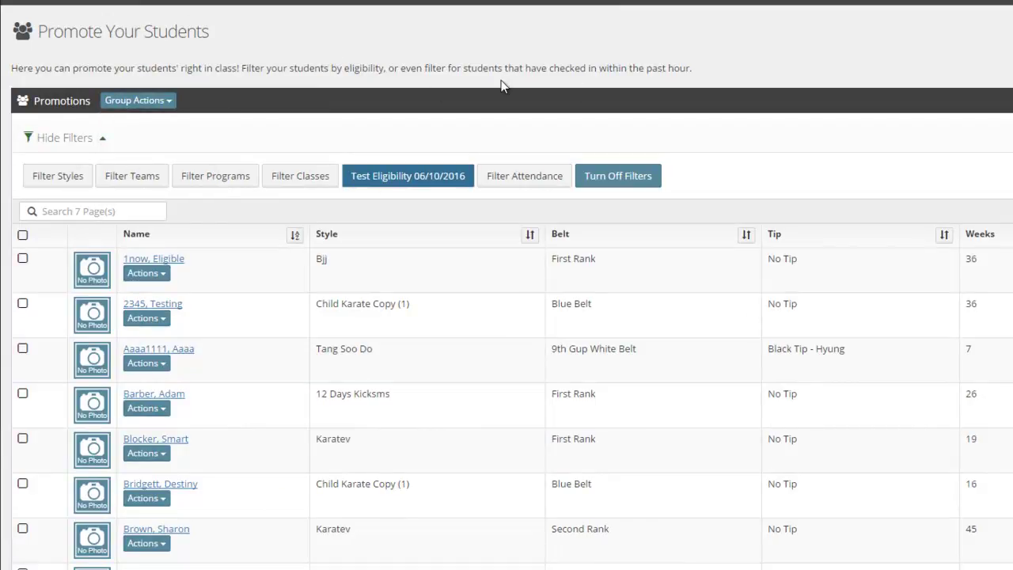
pyautogui.scroll(-2, 501, 150)
pyautogui.scroll(2, 502, 86)
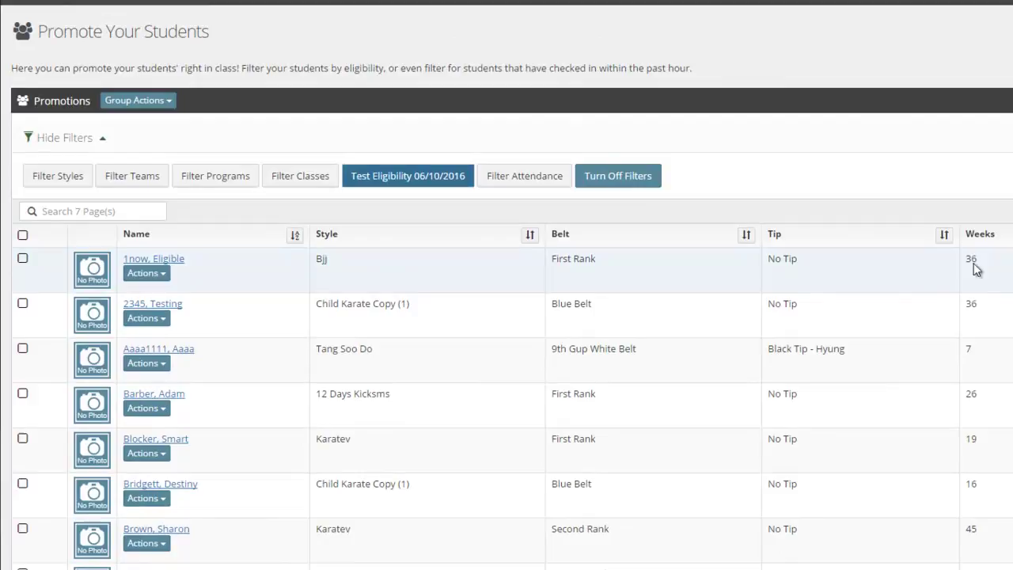
pyautogui.moveTo(557, 234); pyautogui.dragTo(570, 234)
pyautogui.doubleClick(570, 235)
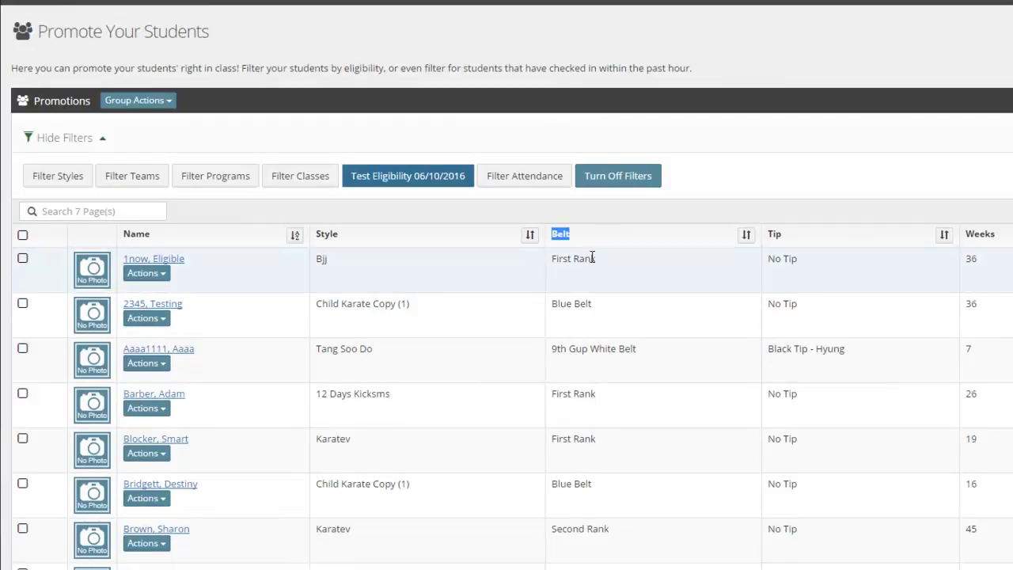
pyautogui.click(591, 68)
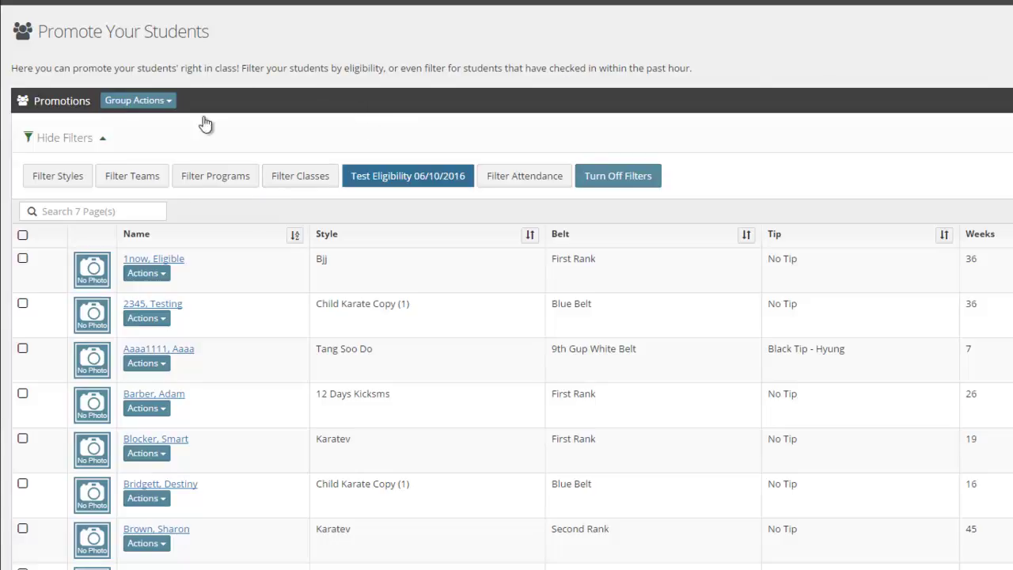
# Step: Check five students, including the 12 Days Kicksms and Karatev First Rank students, skipping Tang Soo Do
pyautogui.scroll(-2, 119, 208)
pyautogui.click(22, 110)
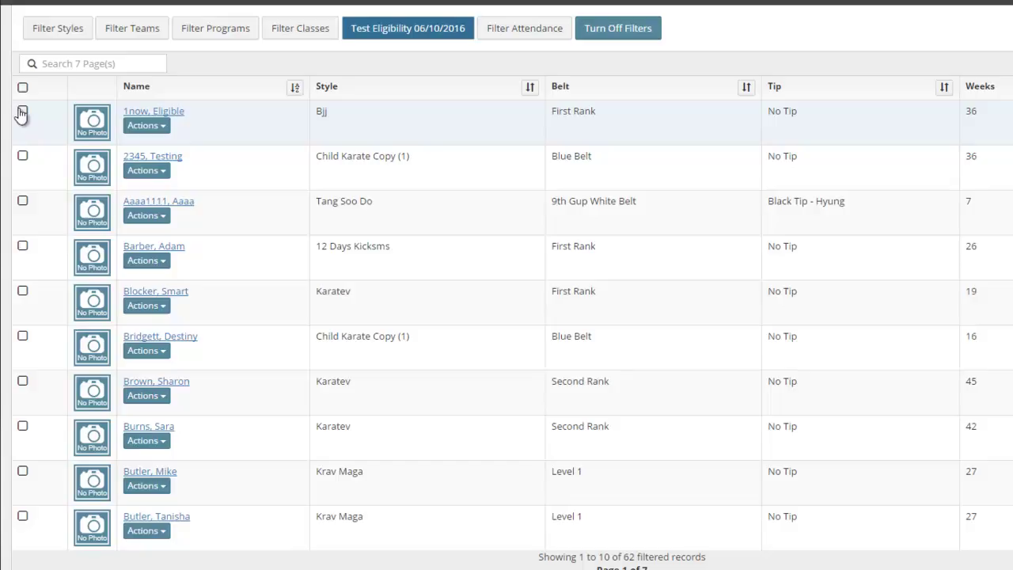
pyautogui.click(24, 158)
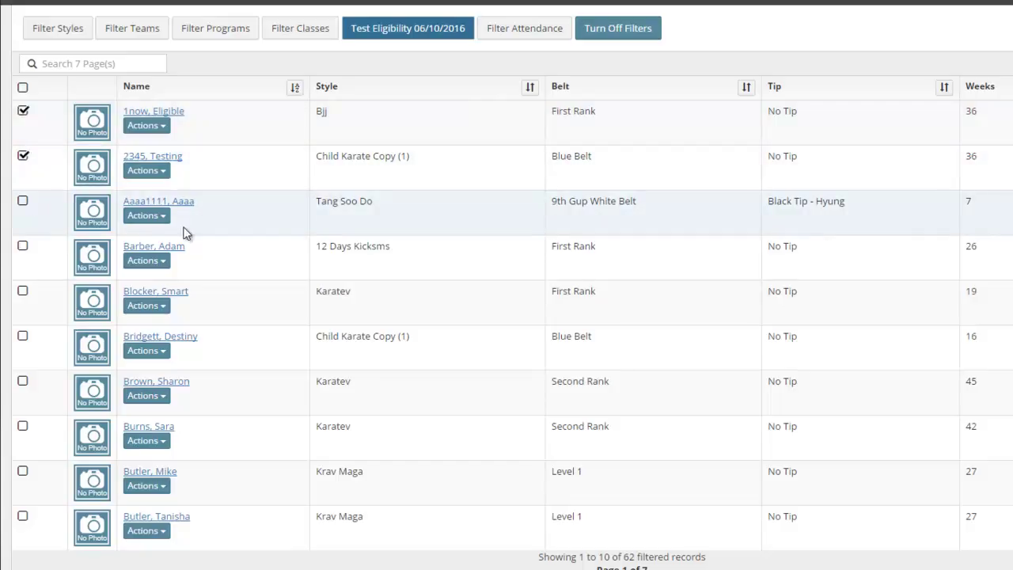
pyautogui.click(23, 247)
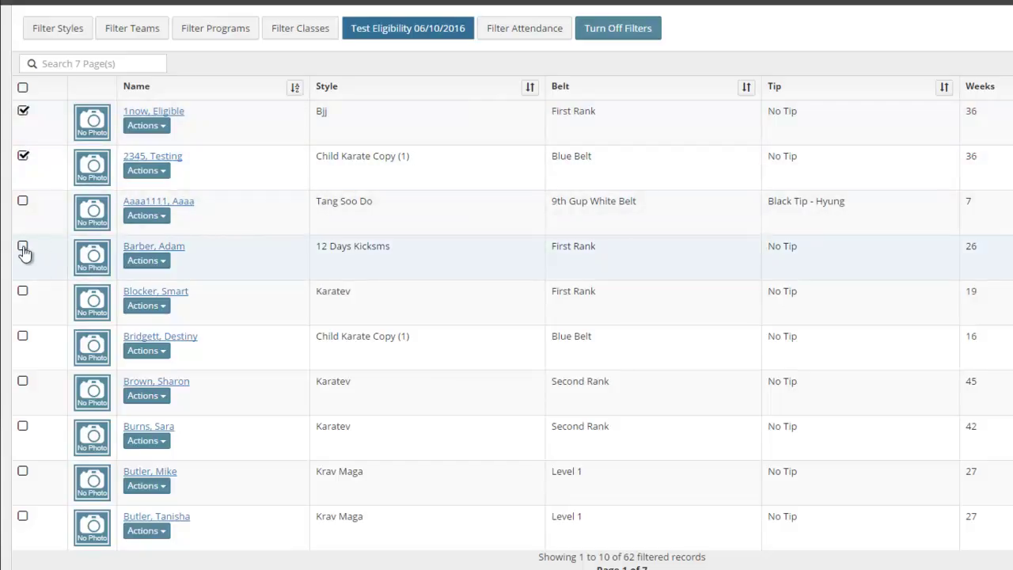
pyautogui.click(23, 291)
pyautogui.click(23, 336)
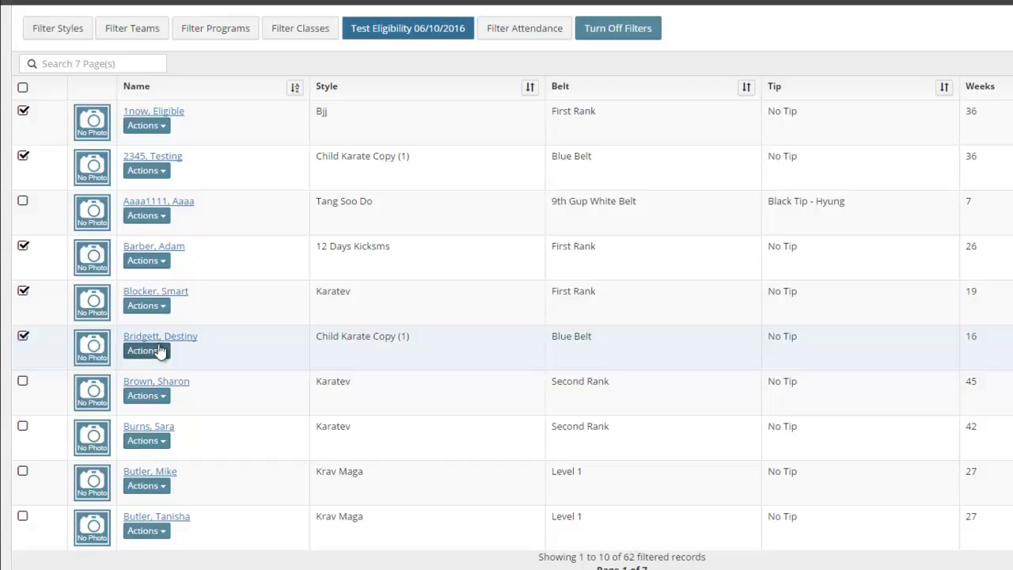
pyautogui.scroll(3, 47, 270)
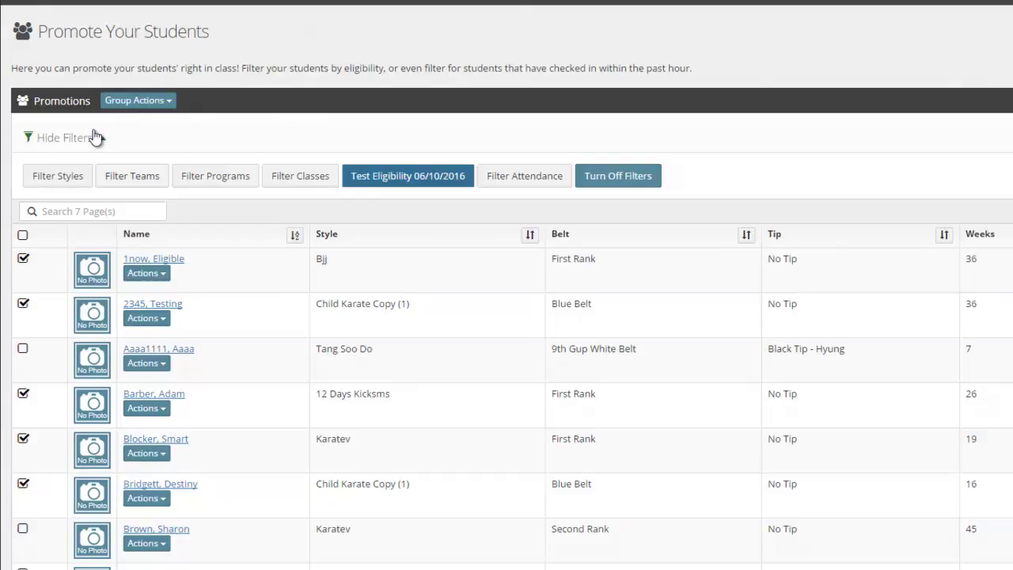
pyautogui.click(169, 105)
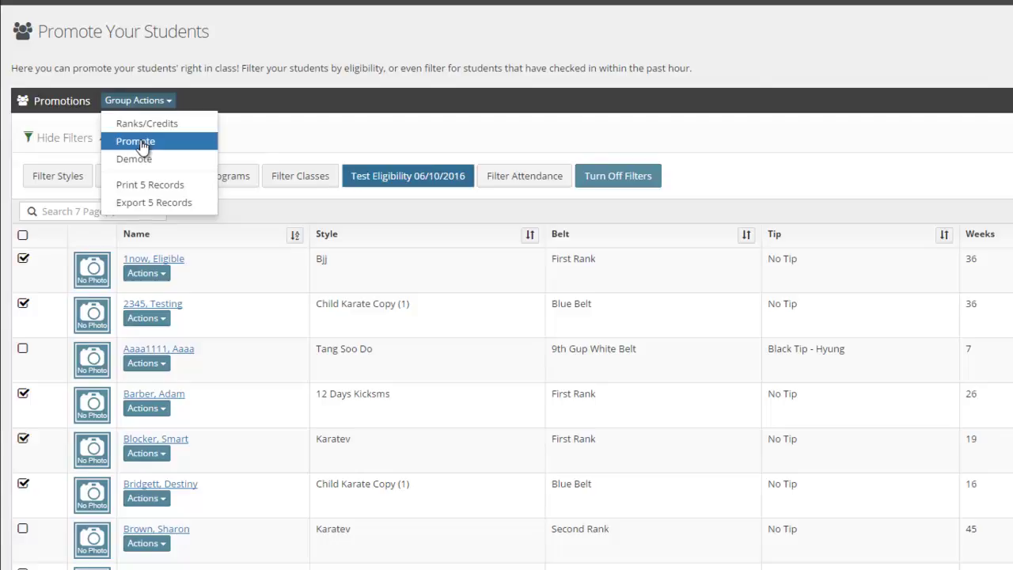
# Step: Choose Promote from Group Actions and confirm Yes for the five checked students
pyautogui.click(141, 142)
pyautogui.click(879, 285)
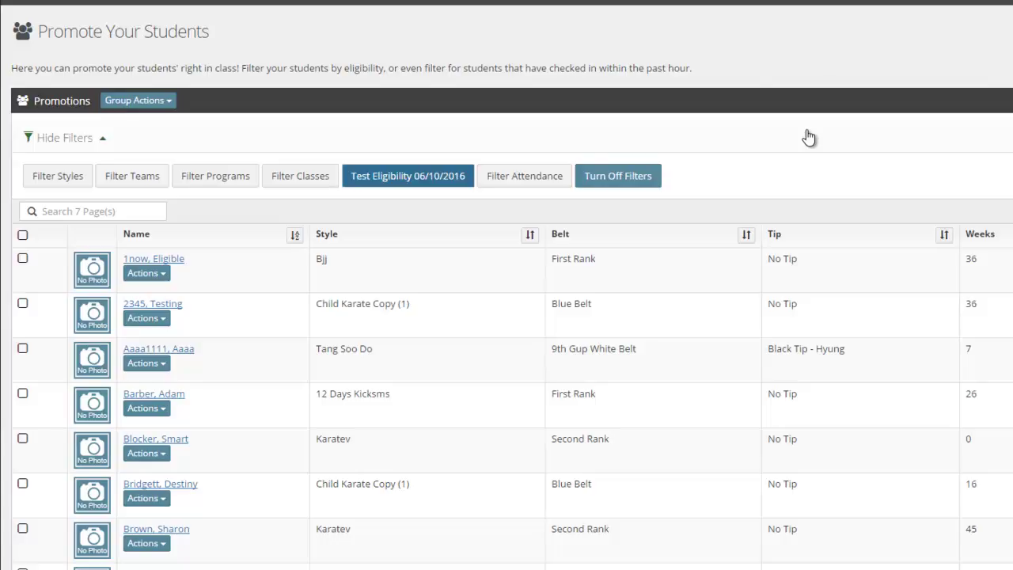
pyautogui.click(23, 260)
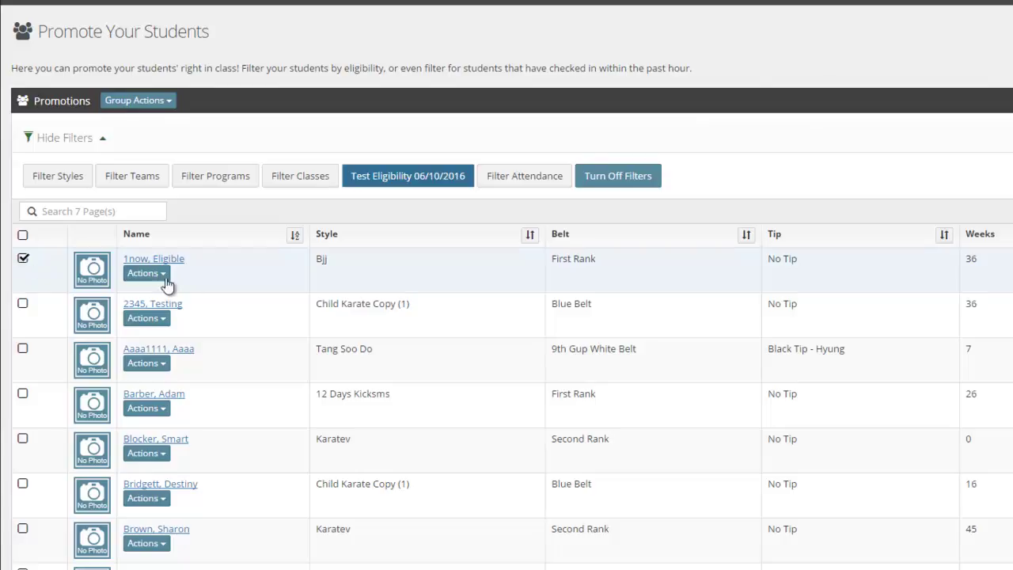
pyautogui.click(161, 104)
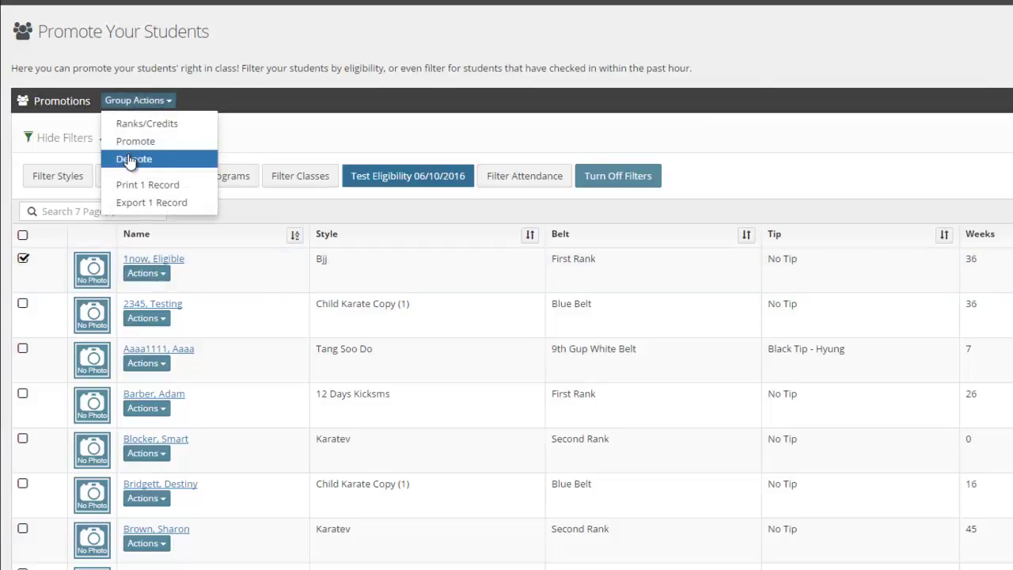
pyautogui.click(261, 107)
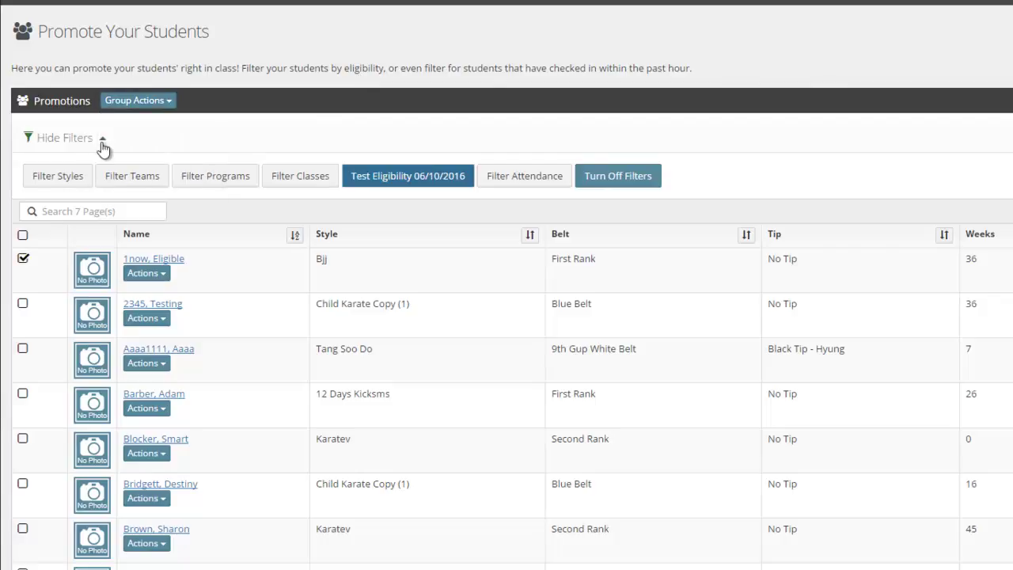
pyautogui.click(150, 103)
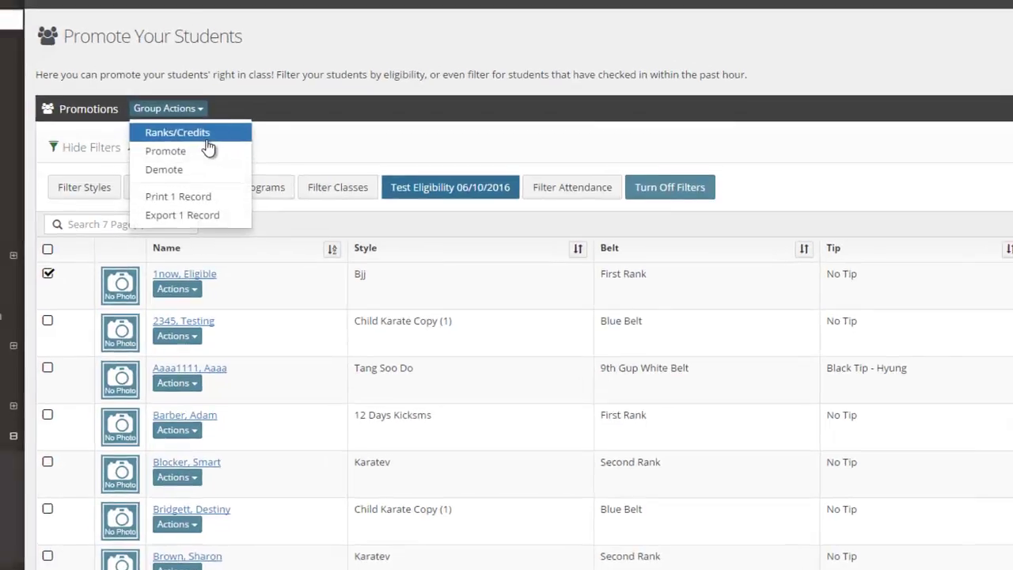
pyautogui.click(174, 129)
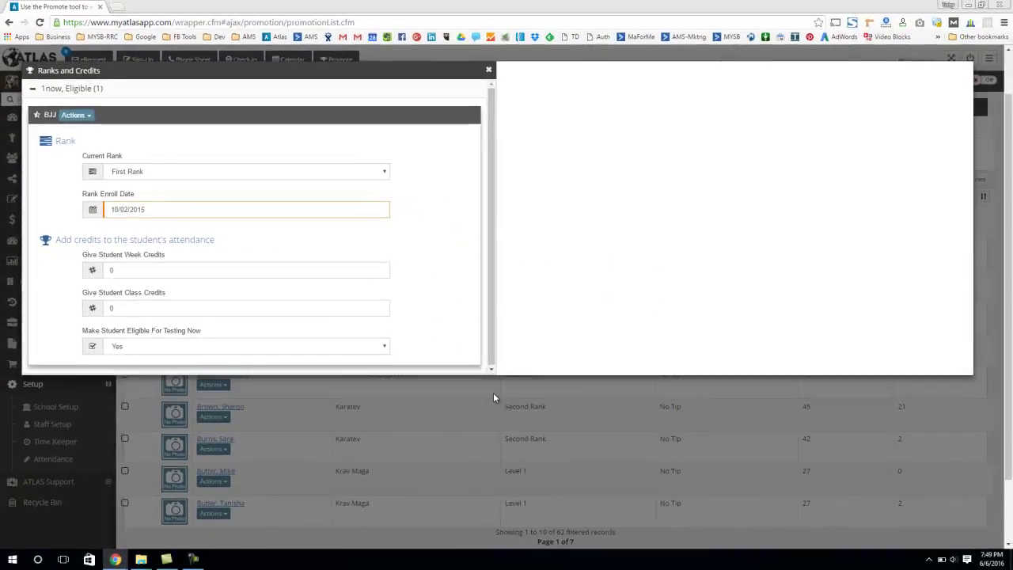
pyautogui.click(493, 393)
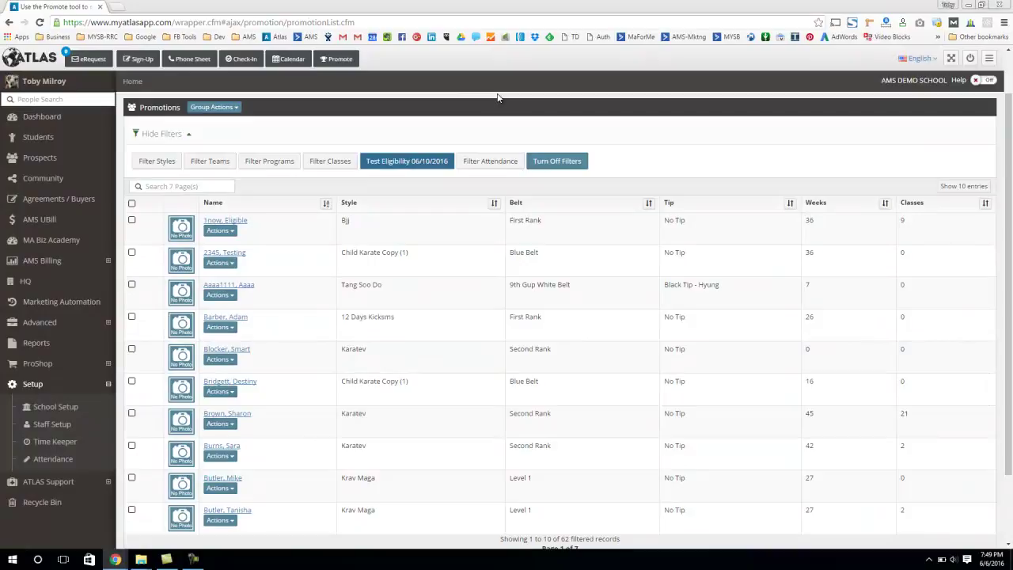
# Step: Uncheck Filter Eligibility to list all 23 pages, then check Filter Attendance
pyautogui.scroll(1, 486, 112)
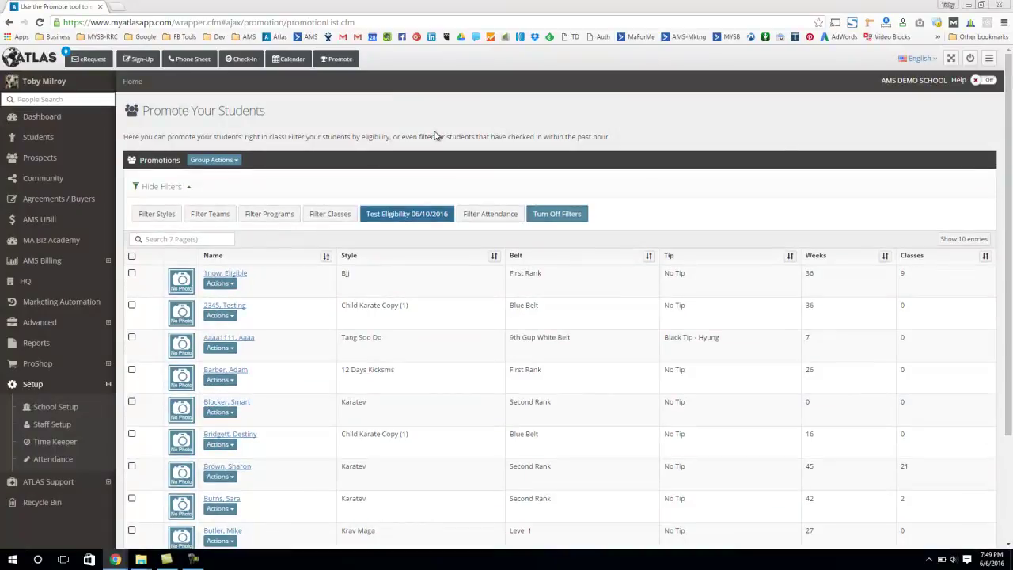
pyautogui.click(407, 216)
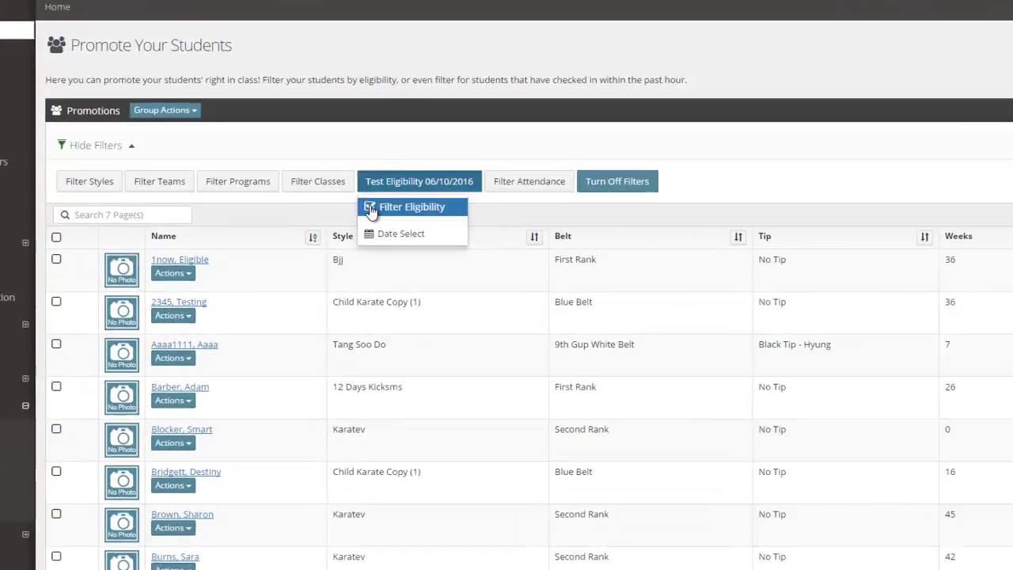
pyautogui.click(381, 233)
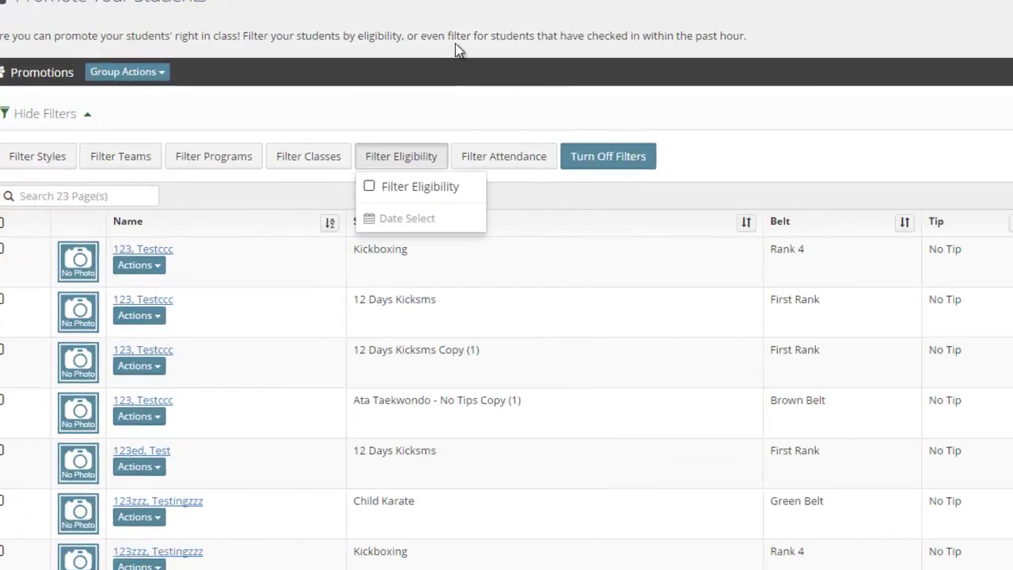
pyautogui.click(455, 49)
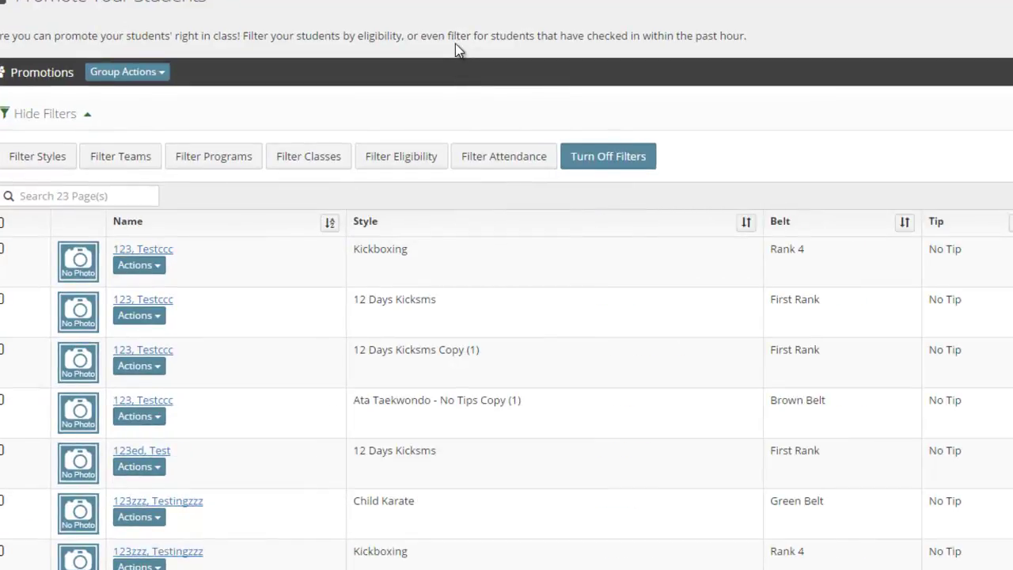
pyautogui.click(511, 166)
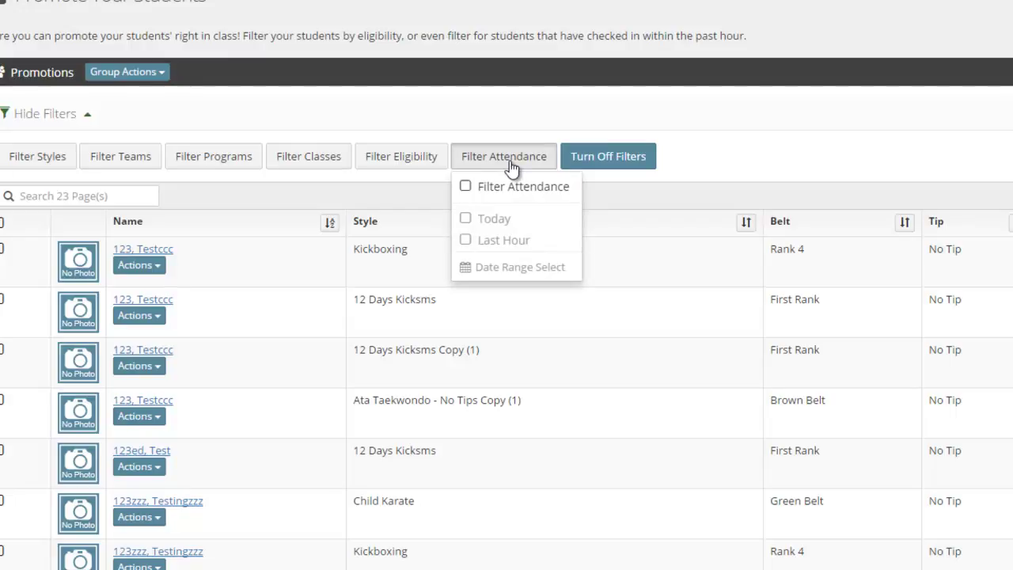
pyautogui.click(471, 189)
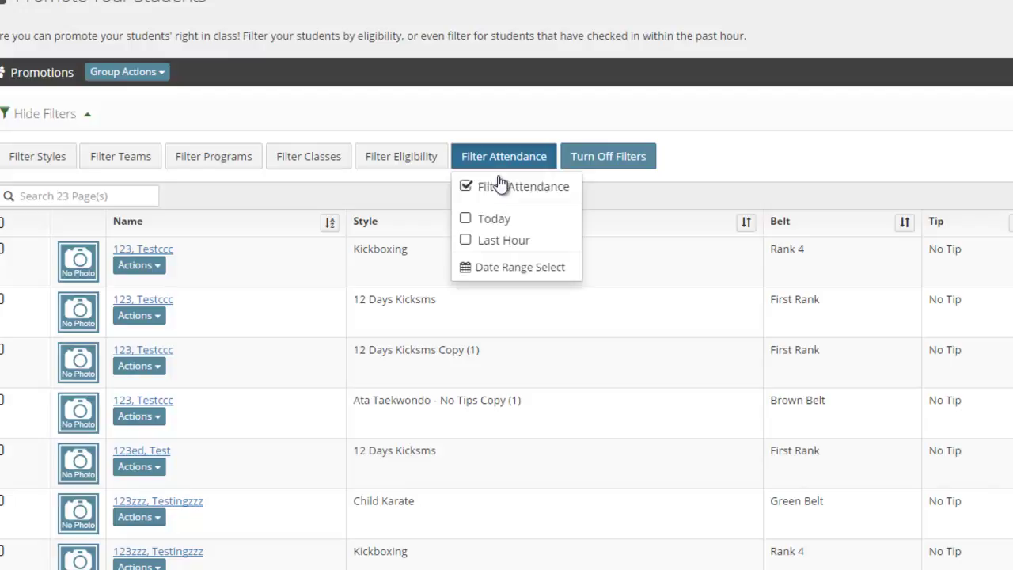
# Step: Set the attendance filter to Last Hour, then to Today, narrowing the list to two pages
pyautogui.click(473, 242)
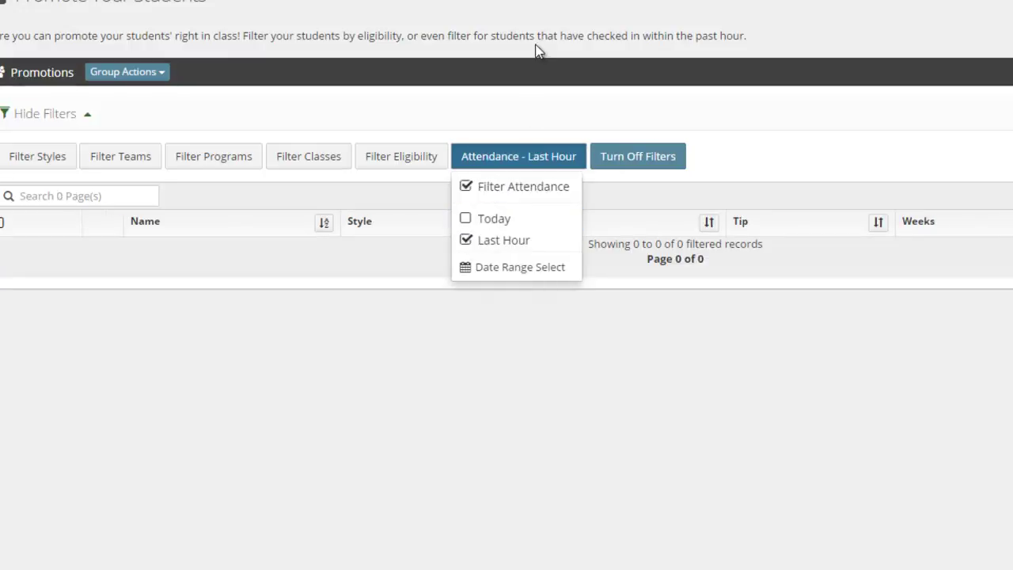
pyautogui.click(512, 166)
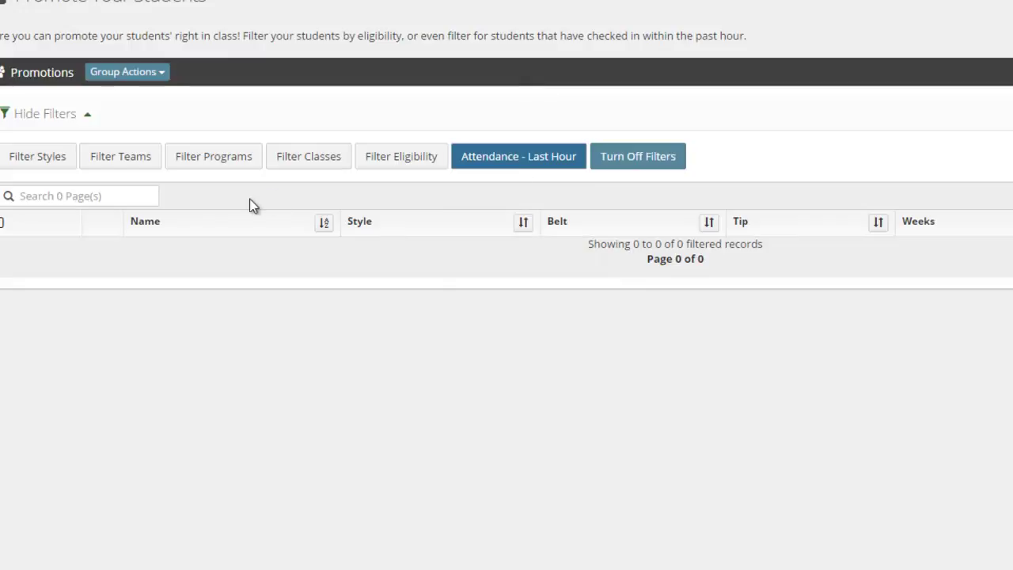
pyautogui.click(477, 162)
pyautogui.click(472, 226)
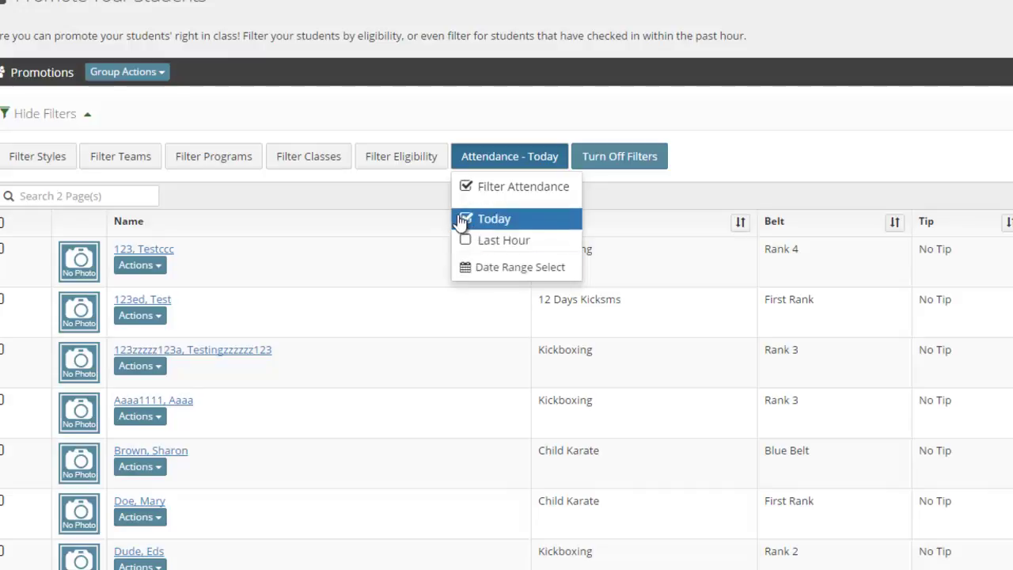
pyautogui.click(458, 44)
pyautogui.scroll(-3, 272, 193)
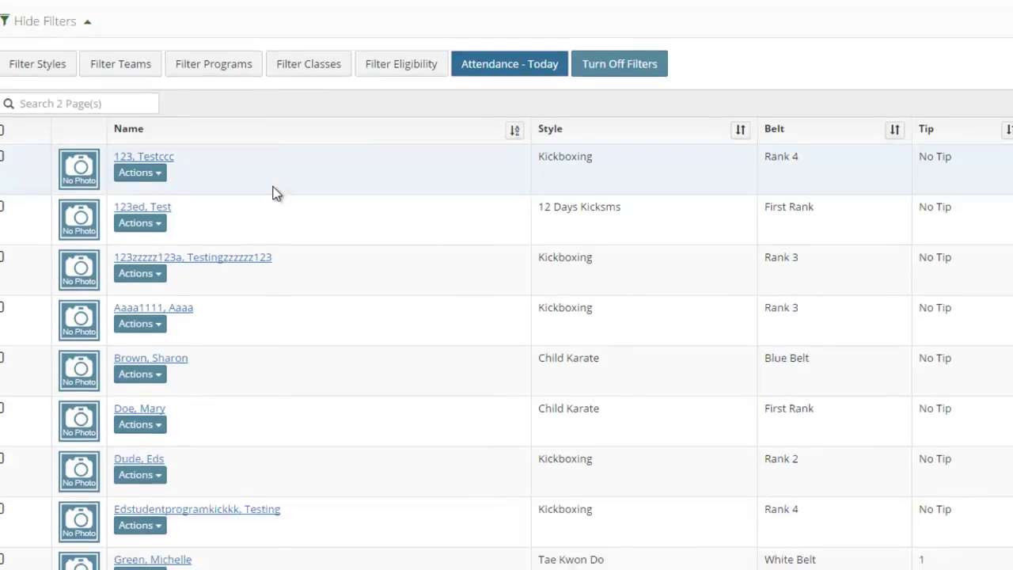
pyautogui.scroll(3, 282, 388)
pyautogui.scroll(-3, 281, 387)
pyautogui.scroll(3, 281, 385)
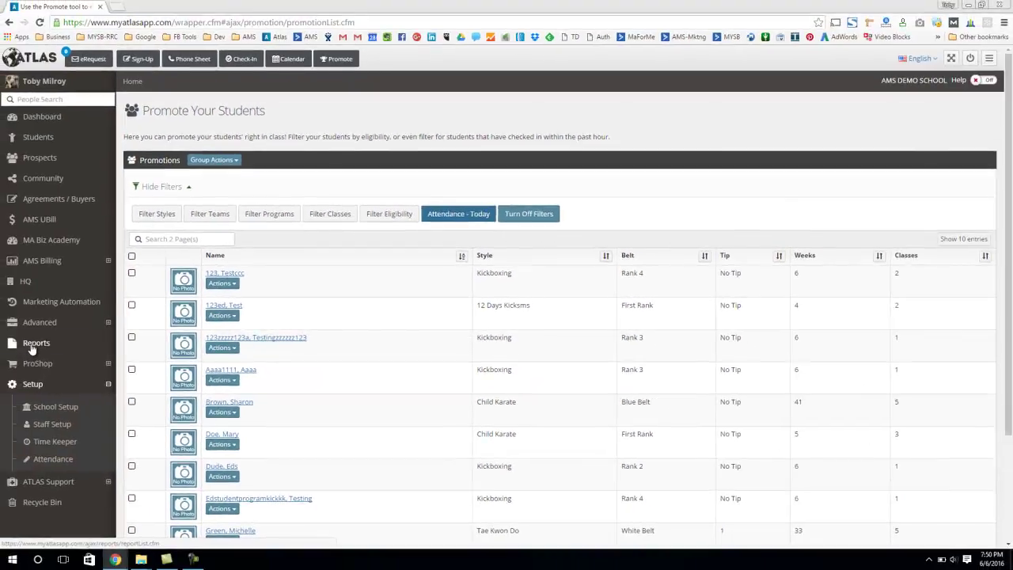
# Step: Open Reports and search 'belt', then replace the search term with 'attend'
pyautogui.click(26, 346)
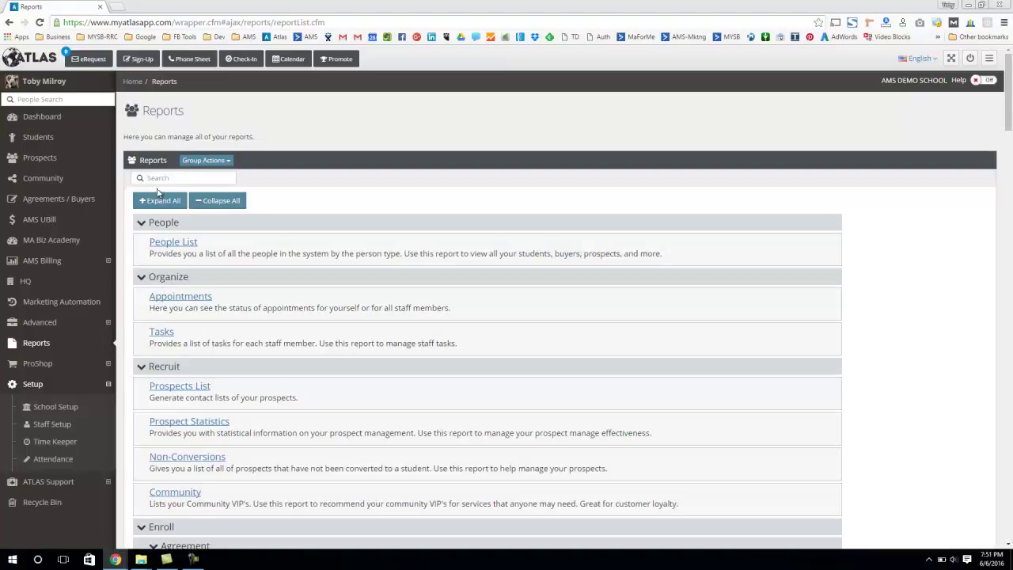
pyautogui.click(164, 178)
pyautogui.write('be')
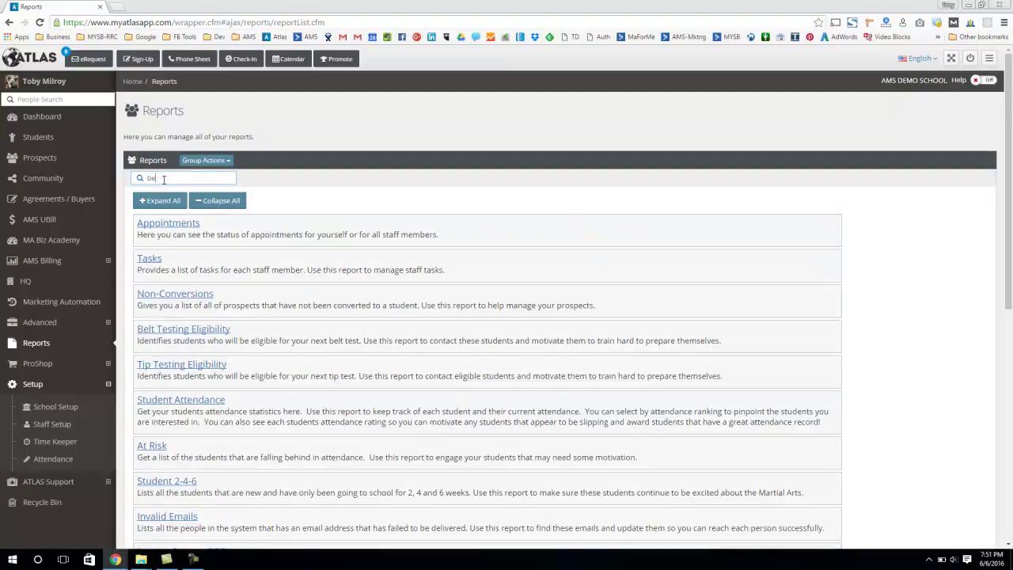
pyautogui.write('lt')
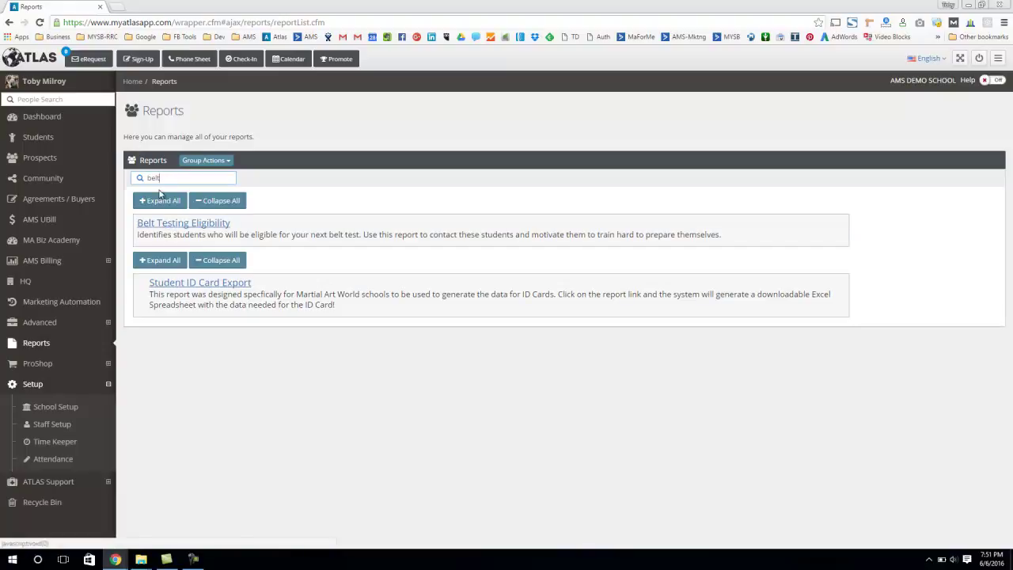
pyautogui.doubleClick(139, 177)
pyautogui.press('BackSpace')
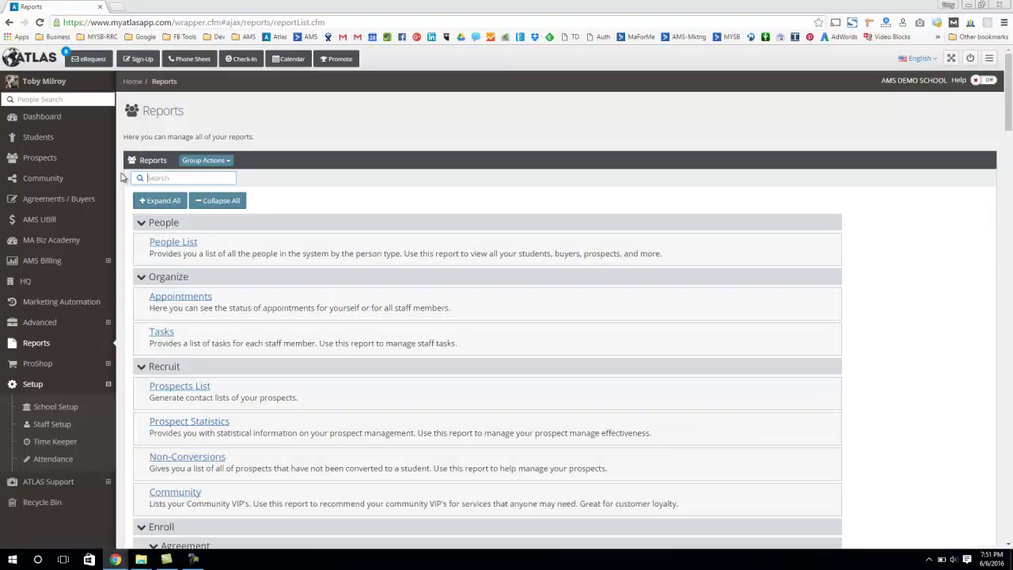
pyautogui.write('attend')
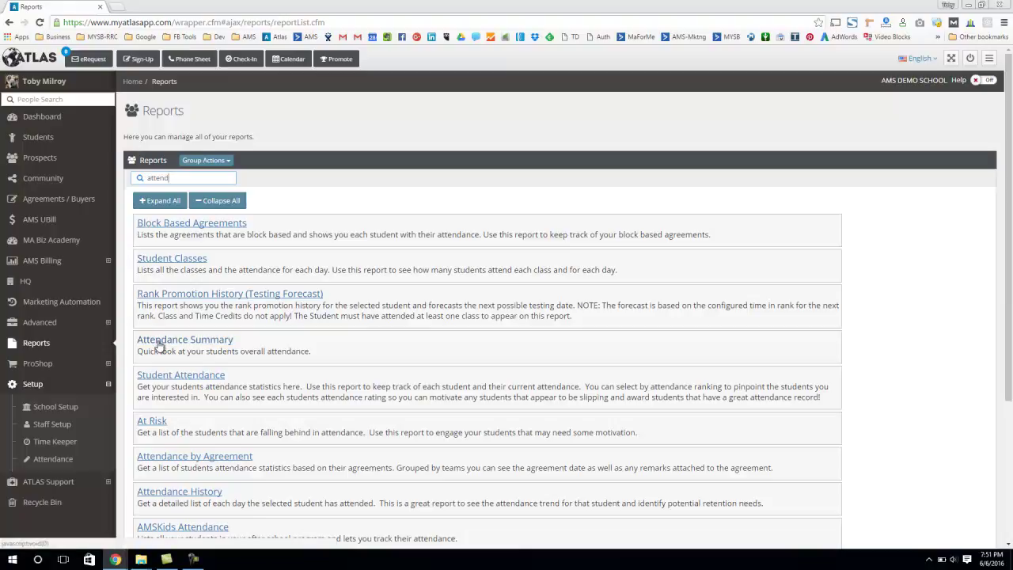
# Step: Scroll through the attendance reports such as Attendance Summary and Student Attendance
pyautogui.scroll(-3, 201, 364)
pyautogui.scroll(2, 203, 368)
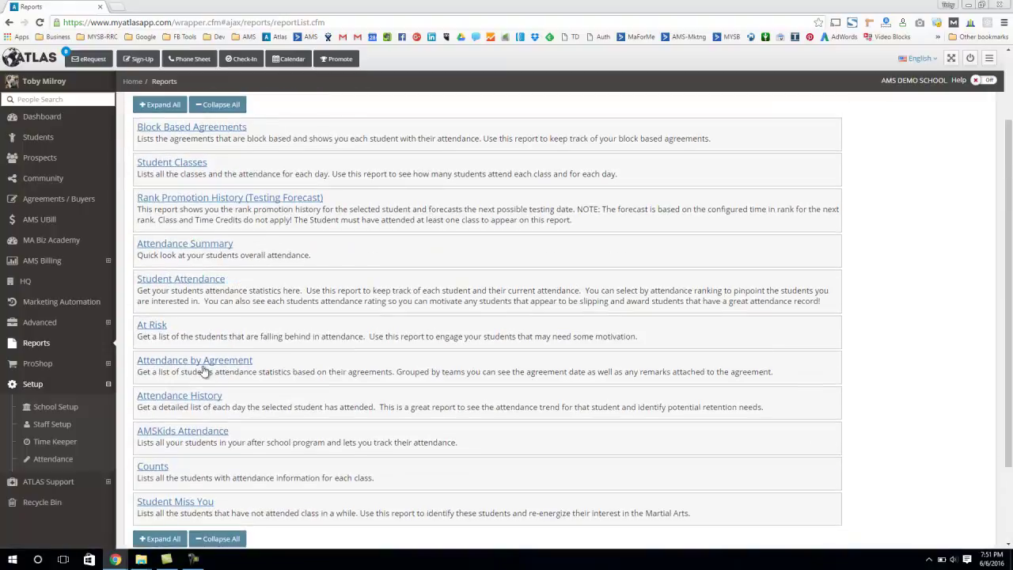
pyautogui.scroll(2, 203, 370)
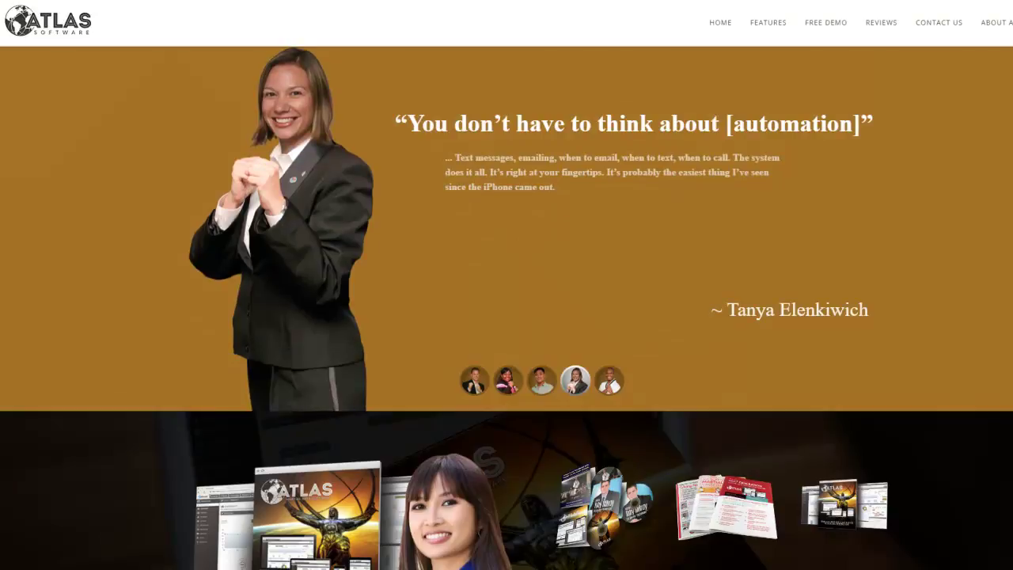
# Step: Scroll down the ATLAS Software homepage past the testimonials to the 7 FREE GIFTS section
pyautogui.scroll(-5, 507, 308)
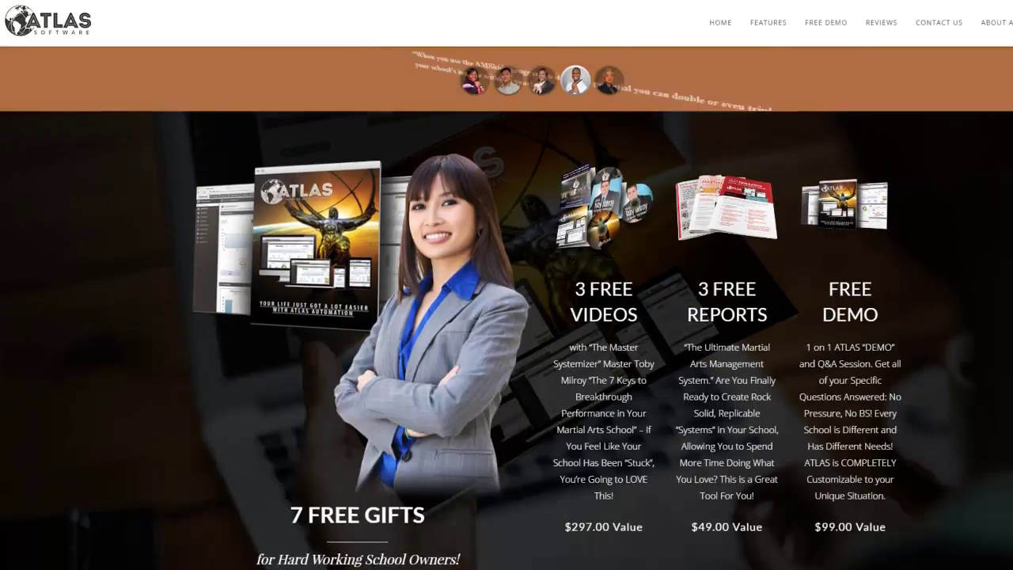